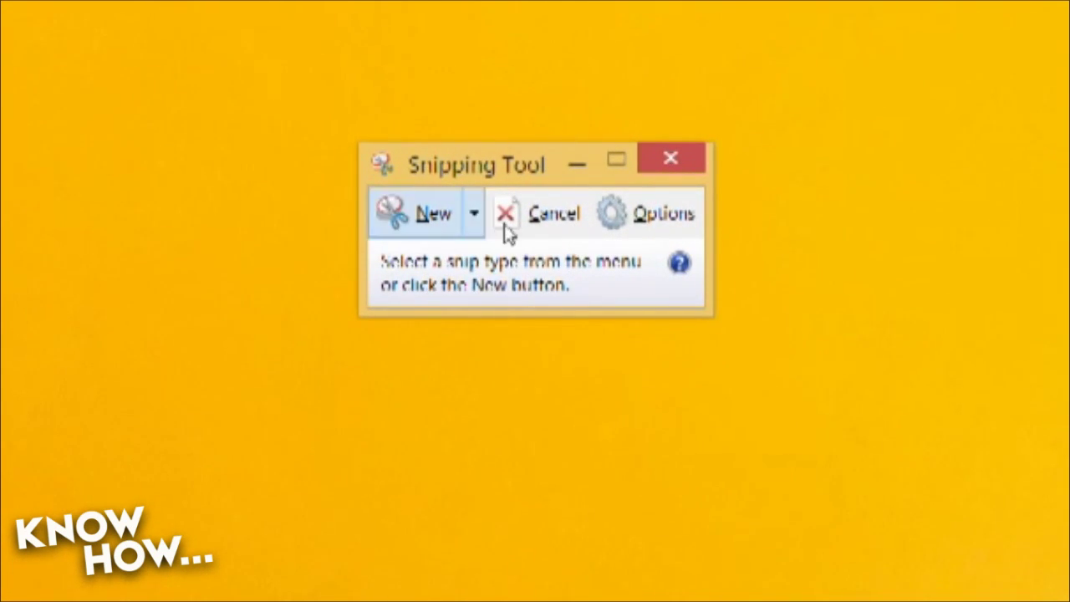
Step: Show the Snipping Tool's snip types, and view Screenshot (3) from the Screenshots folder in Pictures
{"action": "left_click", "coordinate": [473, 214]}
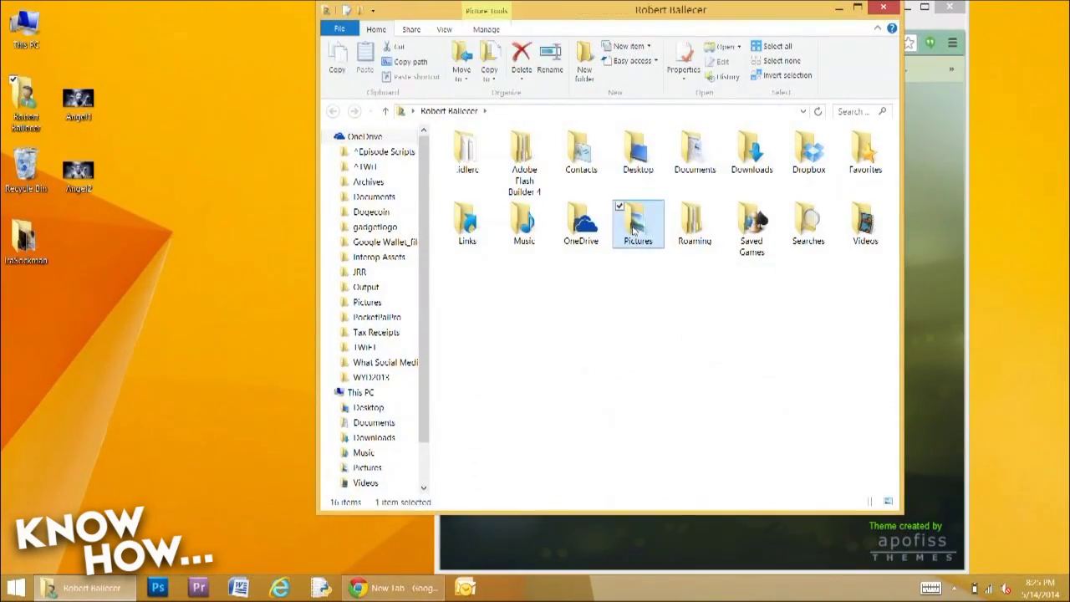
{"action": "double_click", "coordinate": [634, 230]}
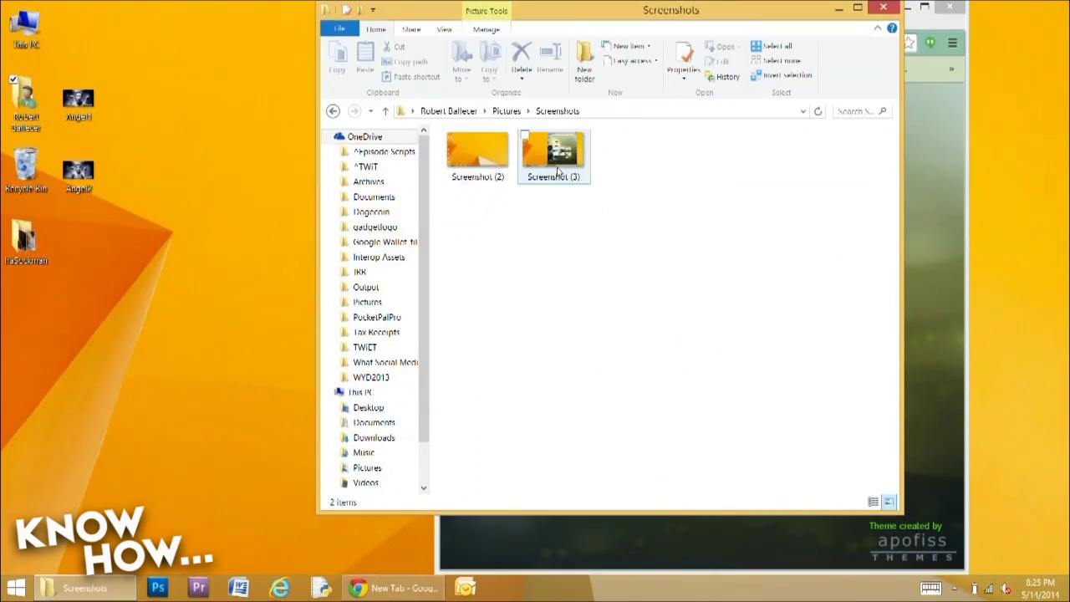
{"action": "double_click", "coordinate": [558, 163]}
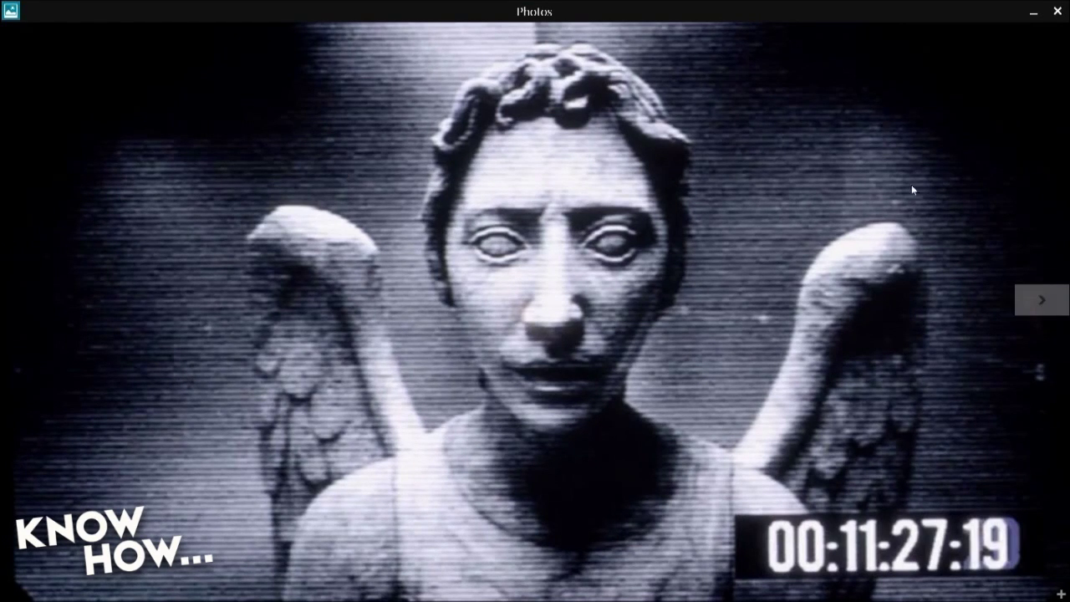
Step: Close the full-screen photo and choose a default program for all .JPG files, starting from the Angel2 image
{"action": "left_click", "coordinate": [1057, 20]}
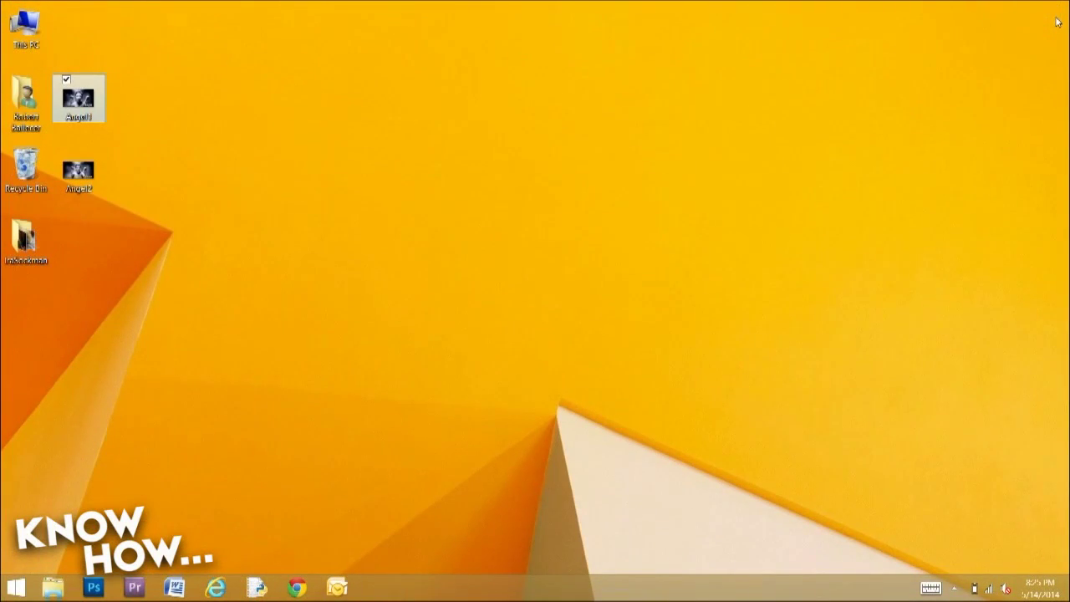
{"action": "left_click", "coordinate": [94, 171]}
{"action": "right_click", "coordinate": [80, 175]}
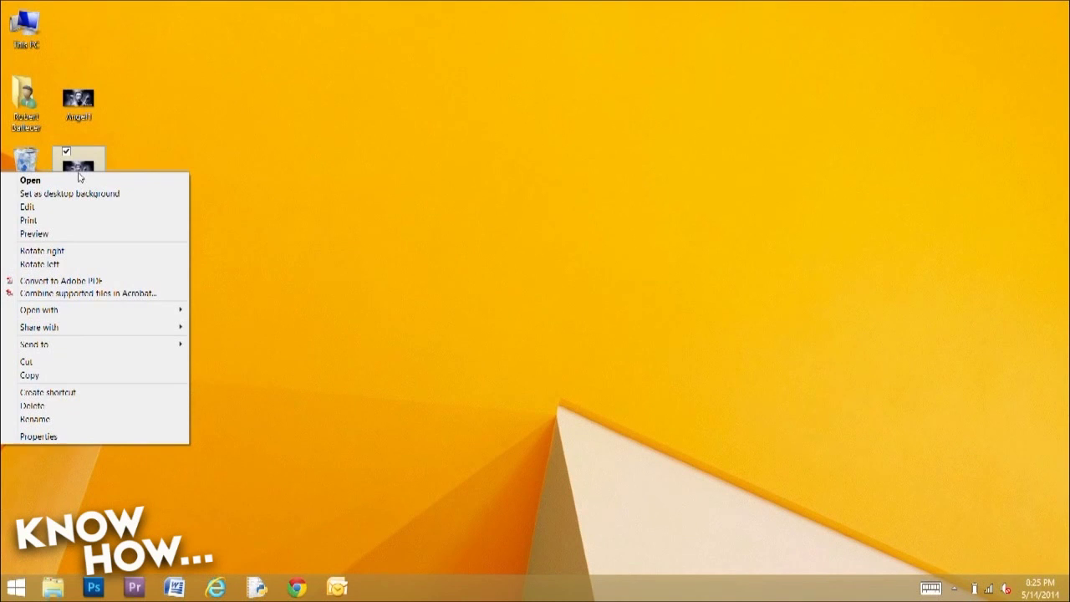
{"action": "mouse_move", "coordinate": [93, 313]}
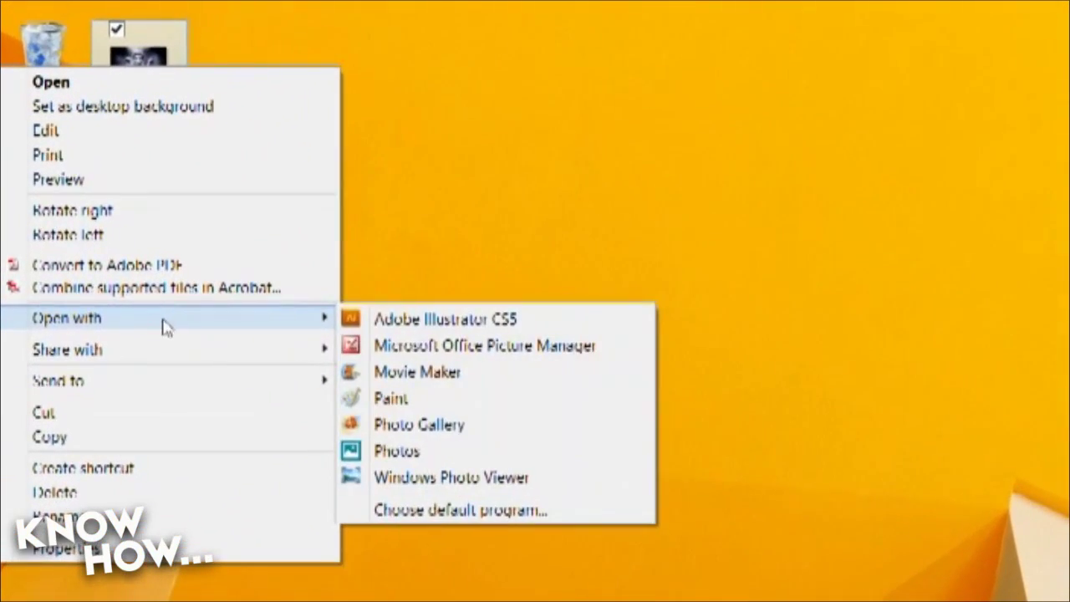
{"action": "left_click", "coordinate": [451, 512]}
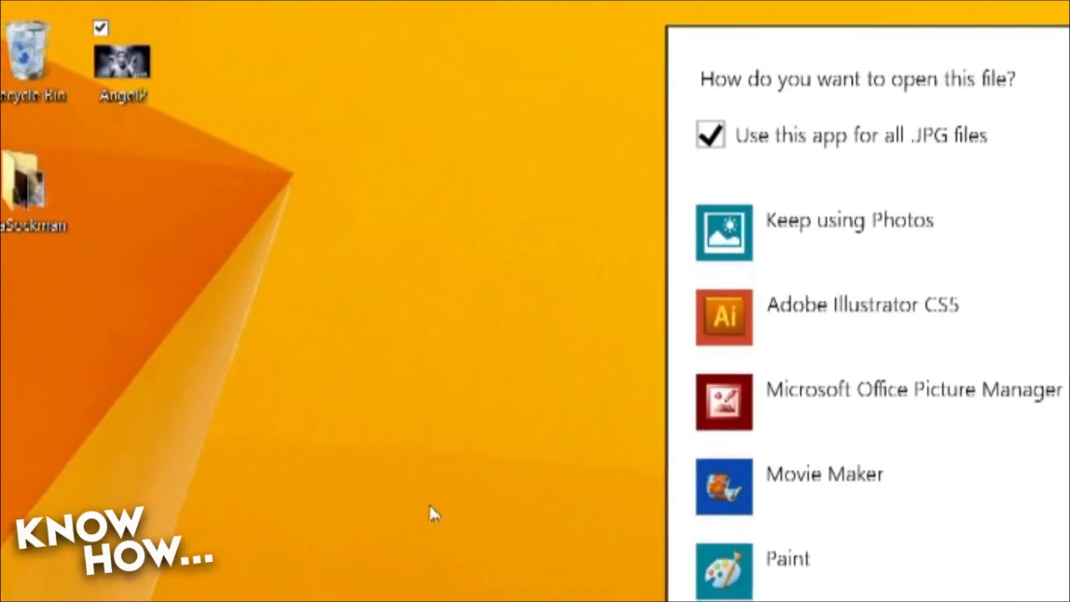
{"action": "scroll", "coordinate": [555, 371], "scroll_direction": "down", "scroll_amount": 3}
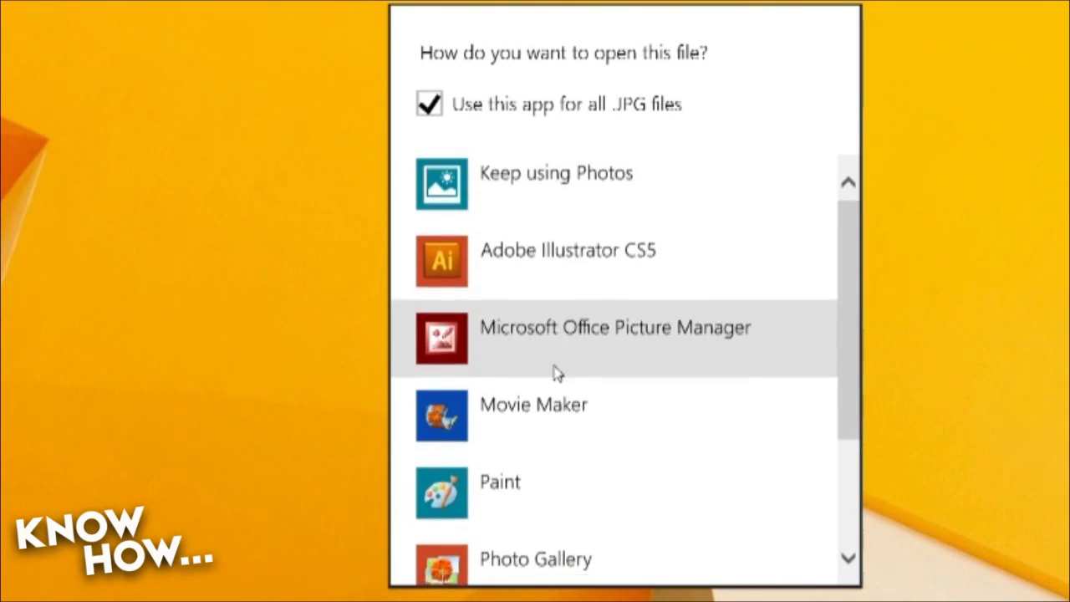
{"action": "left_click", "coordinate": [578, 462]}
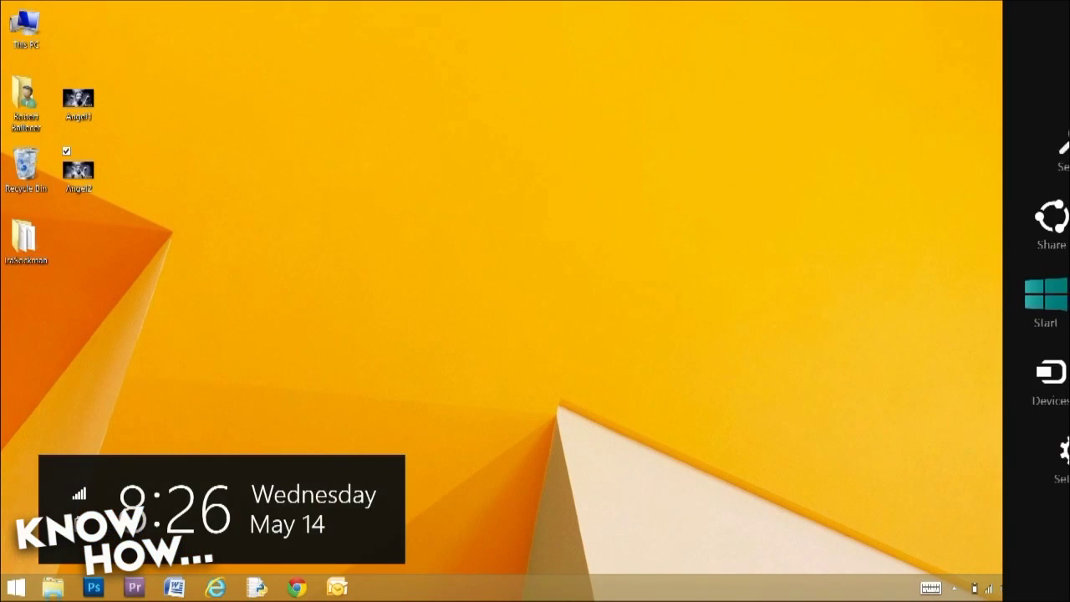
Step: Open the Set Default Programs page under Default Programs in Control Panel
{"action": "key", "text": "super+i"}
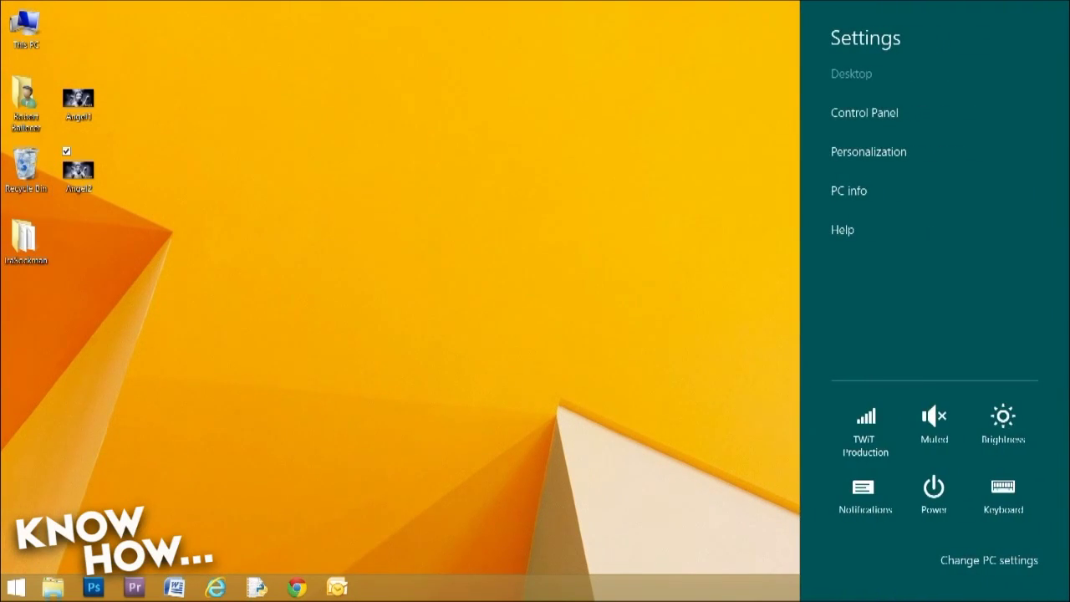
{"action": "key", "text": "Down"}
{"action": "key", "text": "Return"}
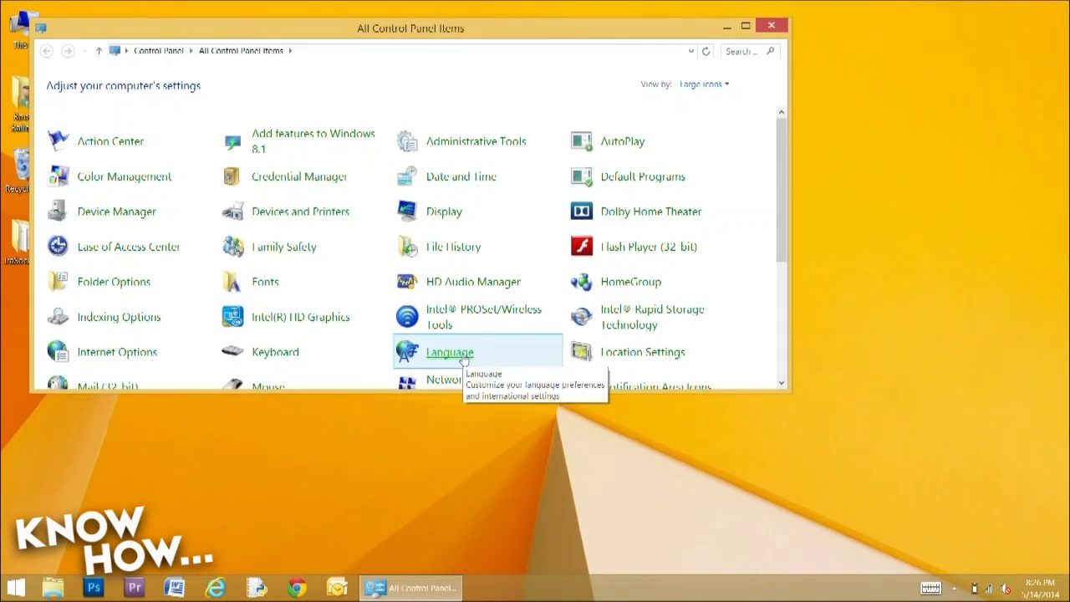
{"action": "left_click", "coordinate": [625, 179]}
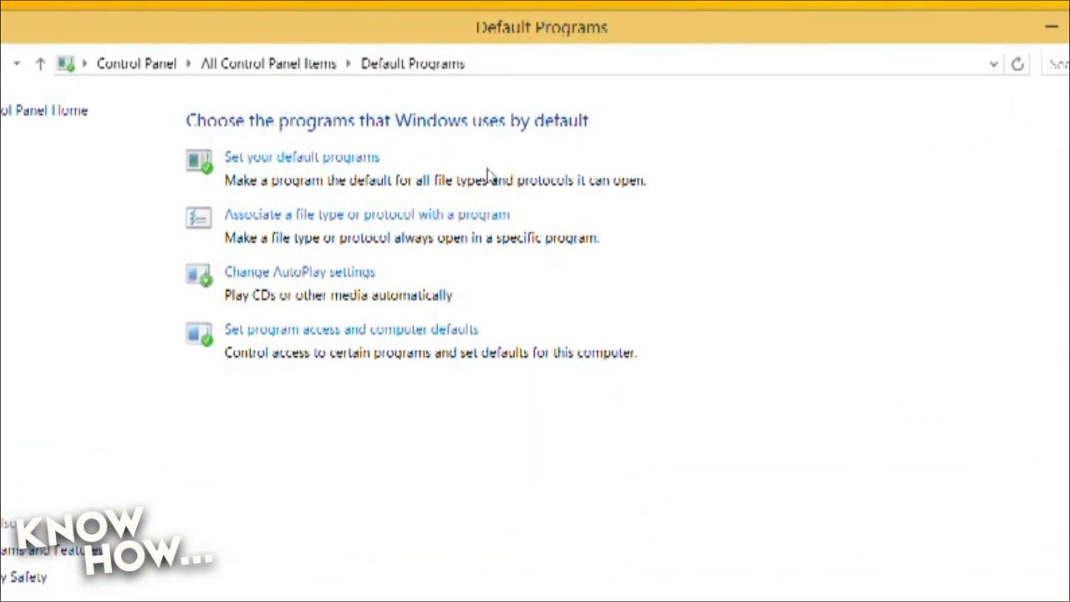
{"action": "left_click", "coordinate": [326, 159]}
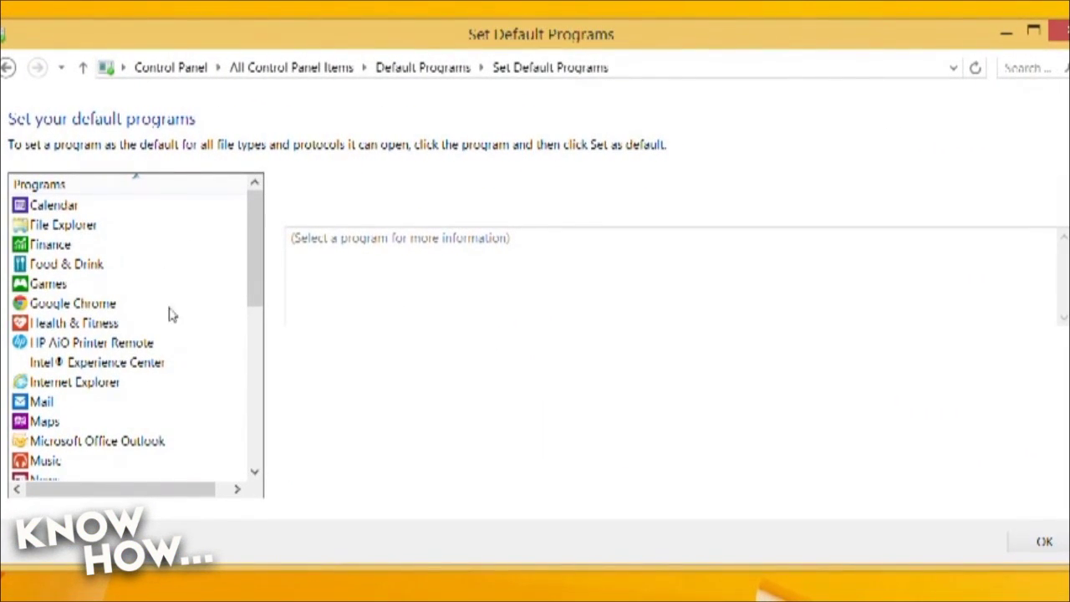
Step: Set Windows Photo Viewer as the default for all file types it can open and confirm the change
{"action": "scroll", "coordinate": [210, 321], "scroll_direction": "down", "scroll_amount": 6}
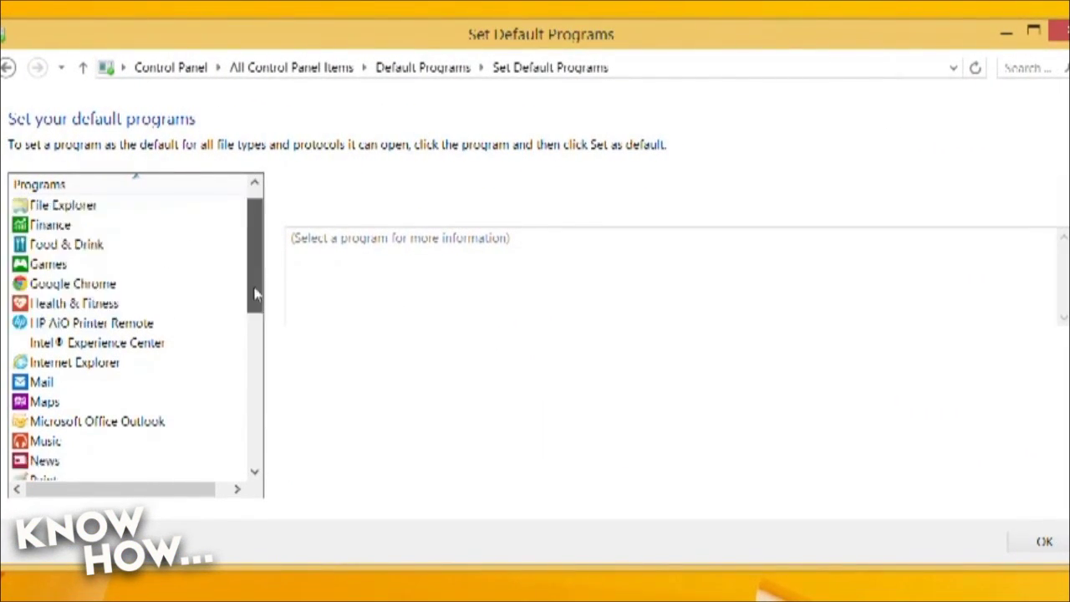
{"action": "left_click", "coordinate": [158, 421]}
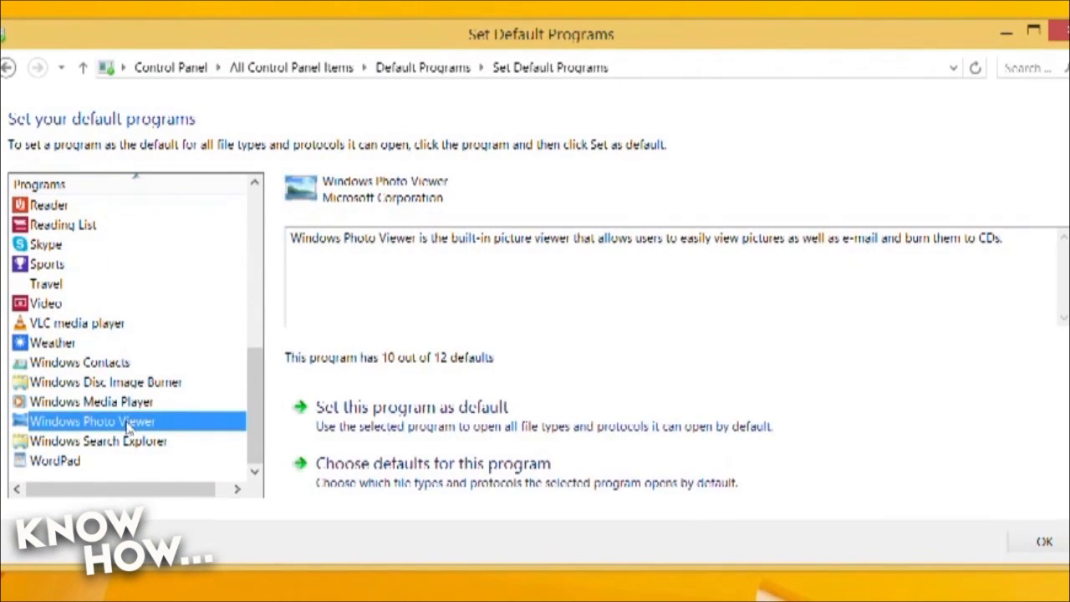
{"action": "left_click", "coordinate": [415, 418]}
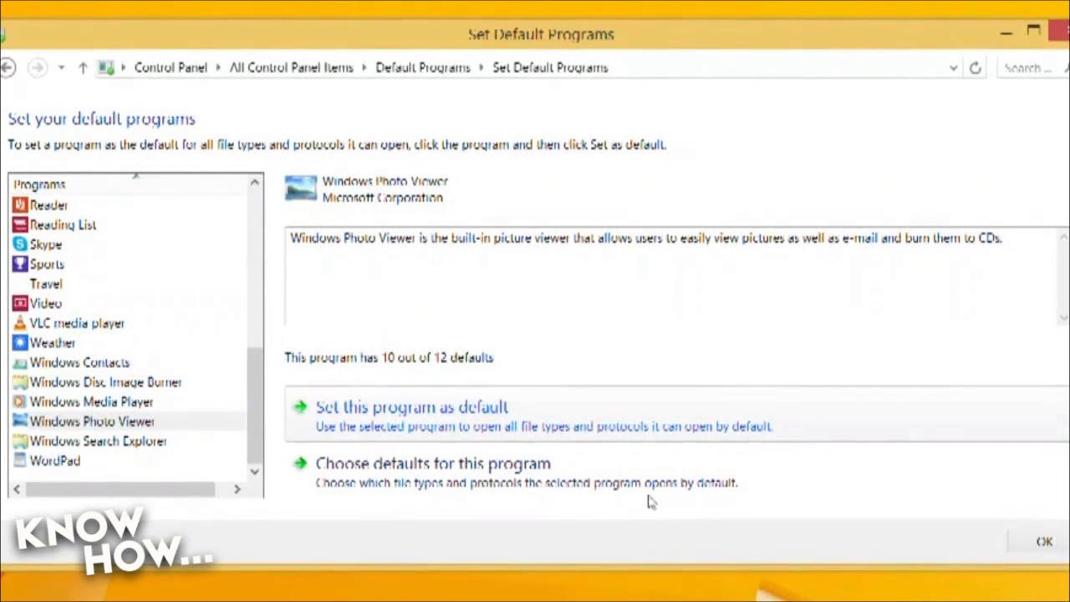
{"action": "left_click", "coordinate": [1040, 543]}
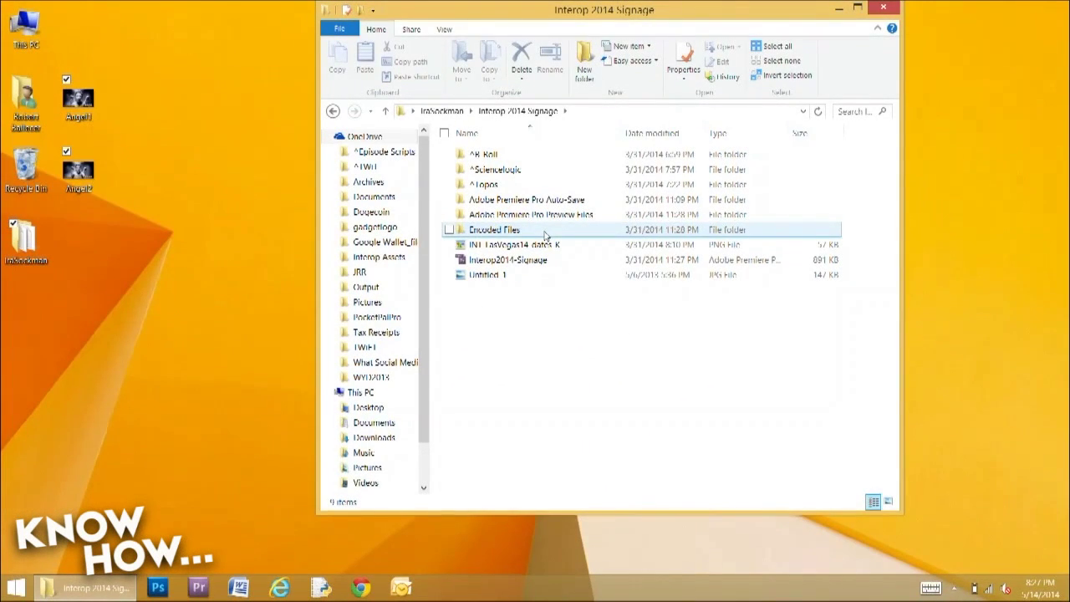
Step: Open the INT_LasVegas14-dates_K image in the Interop 2014 Signage folder
{"action": "double_click", "coordinate": [542, 245]}
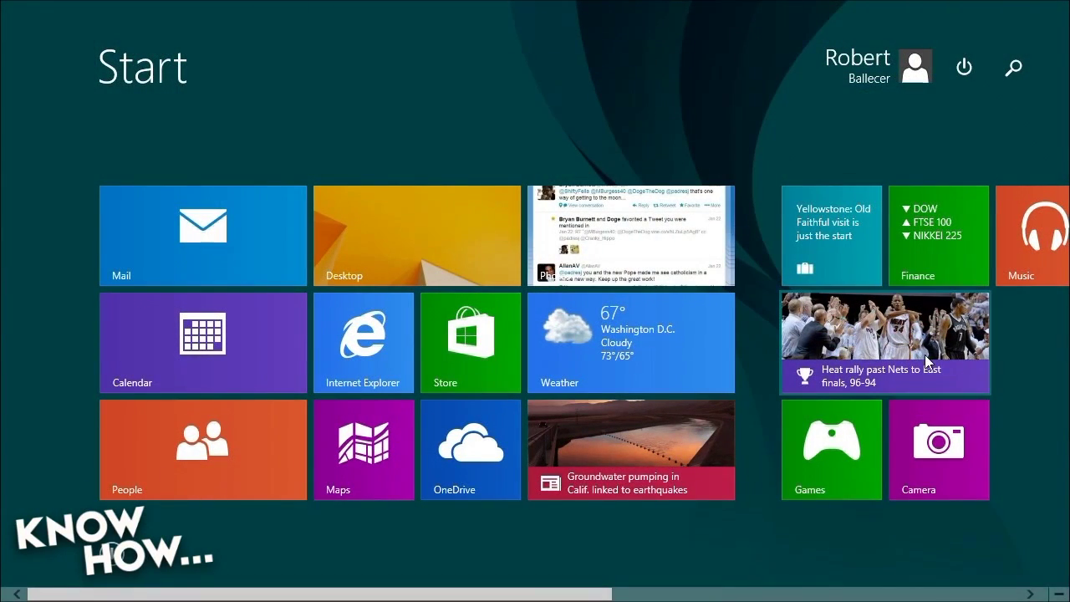
Step: Look through the tiles on the Start screen and return to the desktop
{"action": "scroll", "coordinate": [873, 311], "scroll_direction": "down", "scroll_amount": 5}
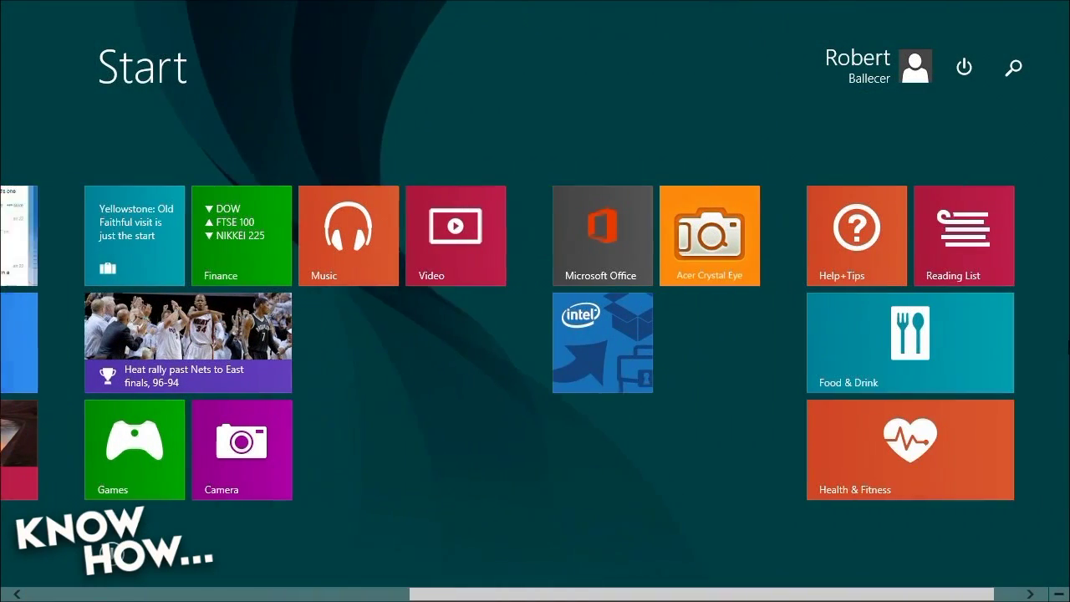
{"action": "scroll", "coordinate": [146, 262], "scroll_direction": "up", "scroll_amount": 5}
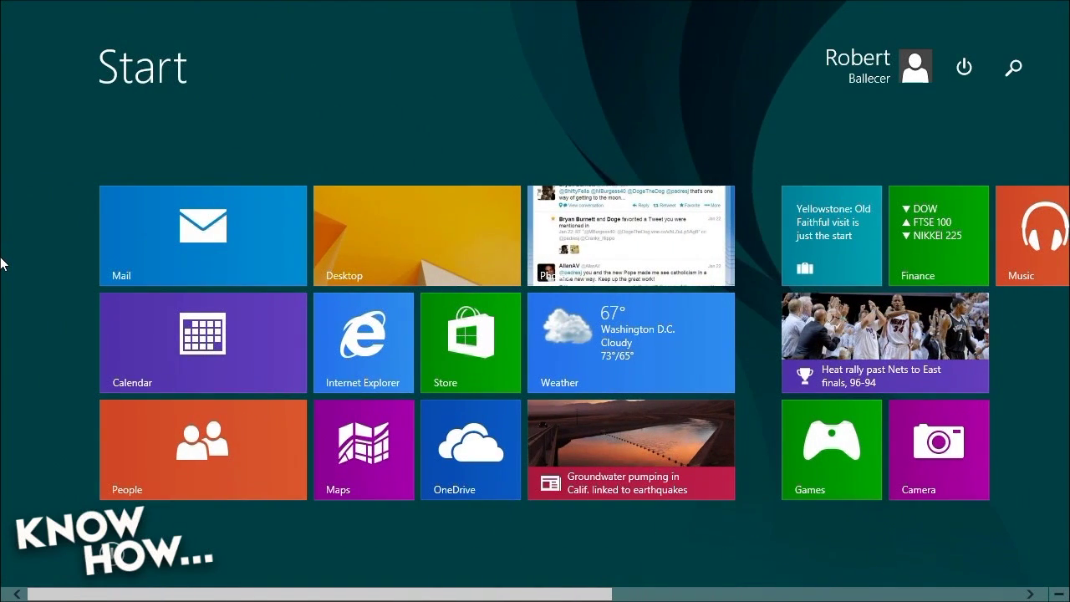
{"action": "left_click", "coordinate": [356, 229]}
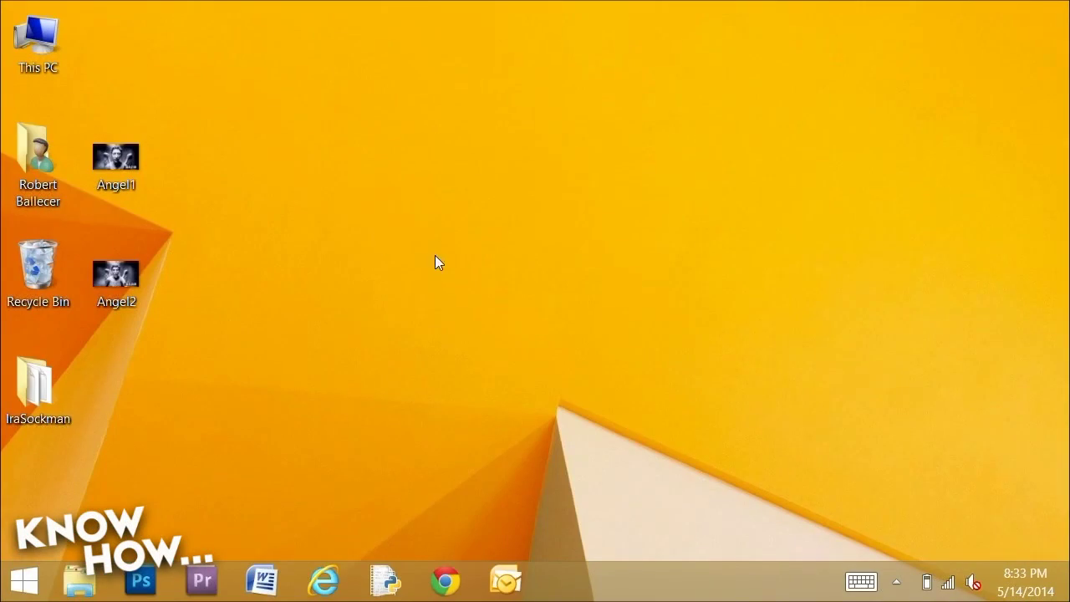
Step: Create a desktop shortcut to the location Explorer Shell:Apps and name it All Apps
{"action": "right_click", "coordinate": [529, 286]}
{"action": "mouse_move", "coordinate": [539, 432]}
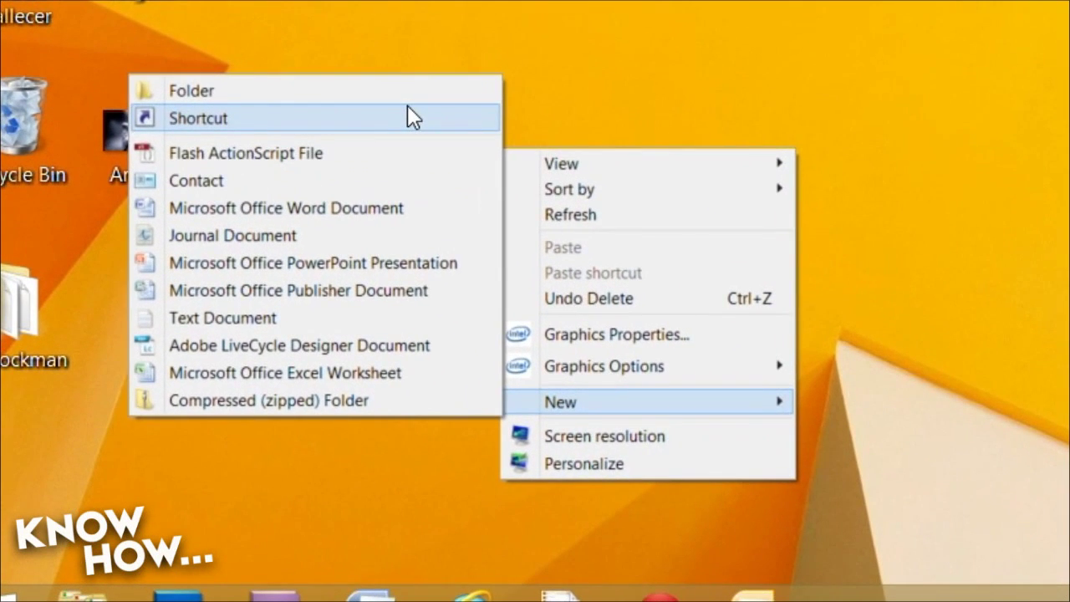
{"action": "left_click", "coordinate": [410, 116]}
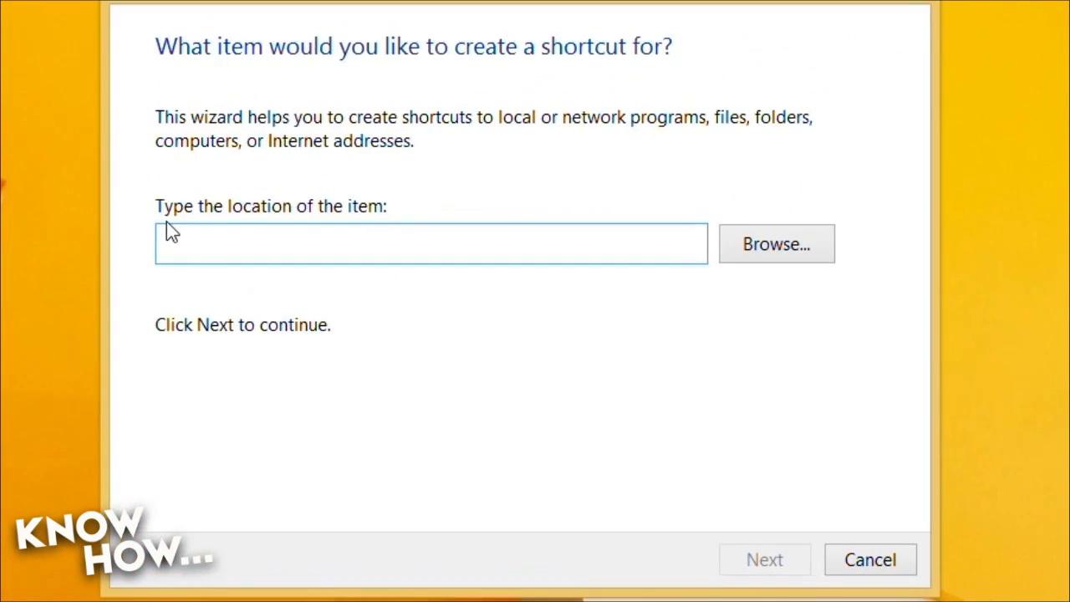
{"action": "type", "text": "Explorer Shell:Apps"}
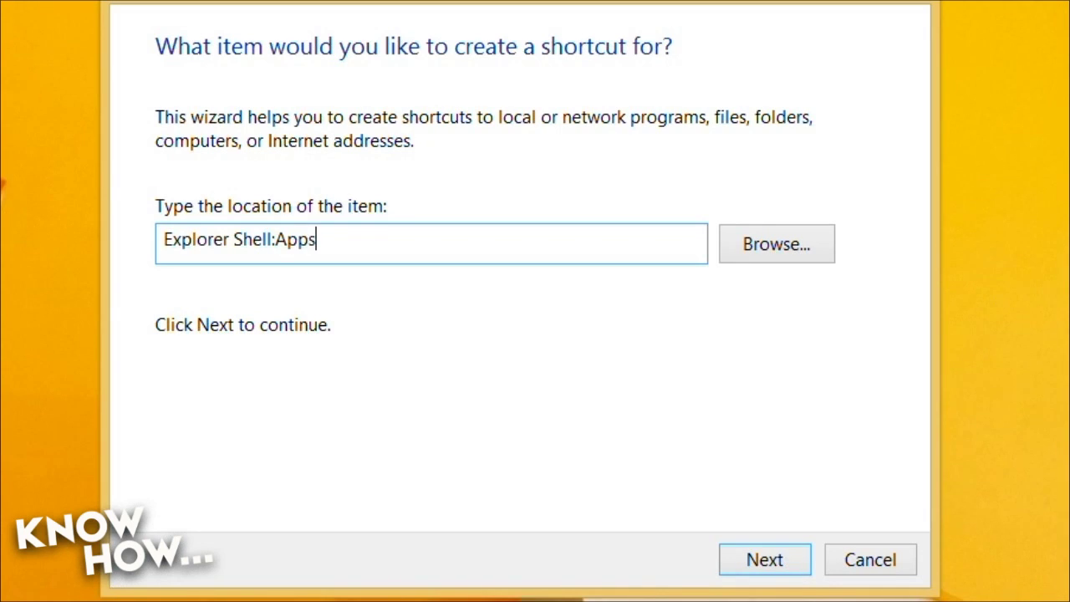
{"action": "key", "text": "Return"}
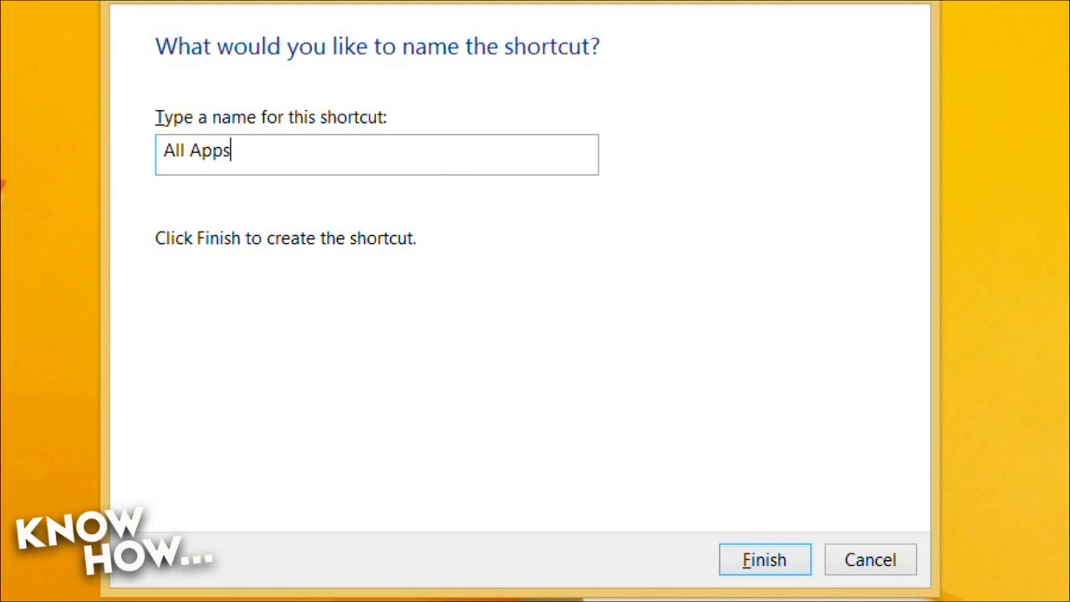
{"action": "key", "text": "Return"}
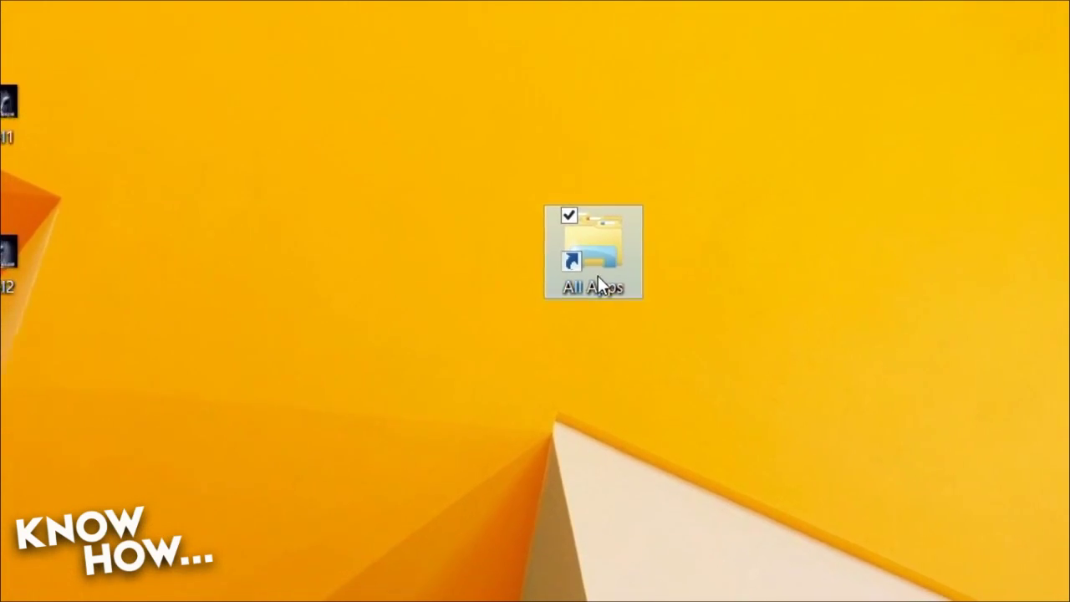
Step: Open the All Apps shortcut and look through the installed applications
{"action": "double_click", "coordinate": [598, 276]}
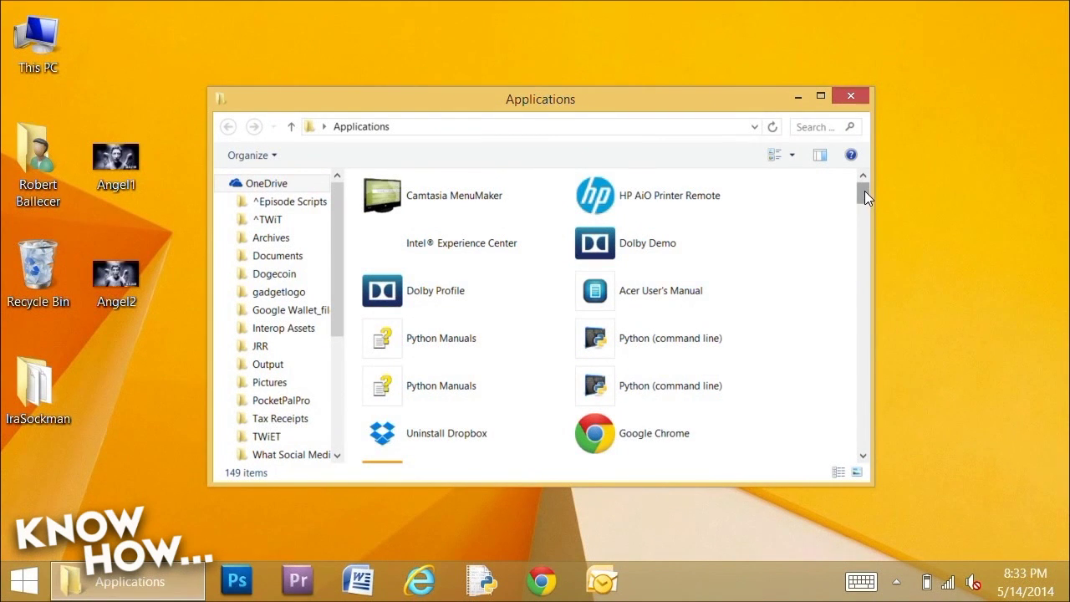
{"action": "left_click_drag", "start_coordinate": [864, 193], "coordinate": [846, 360]}
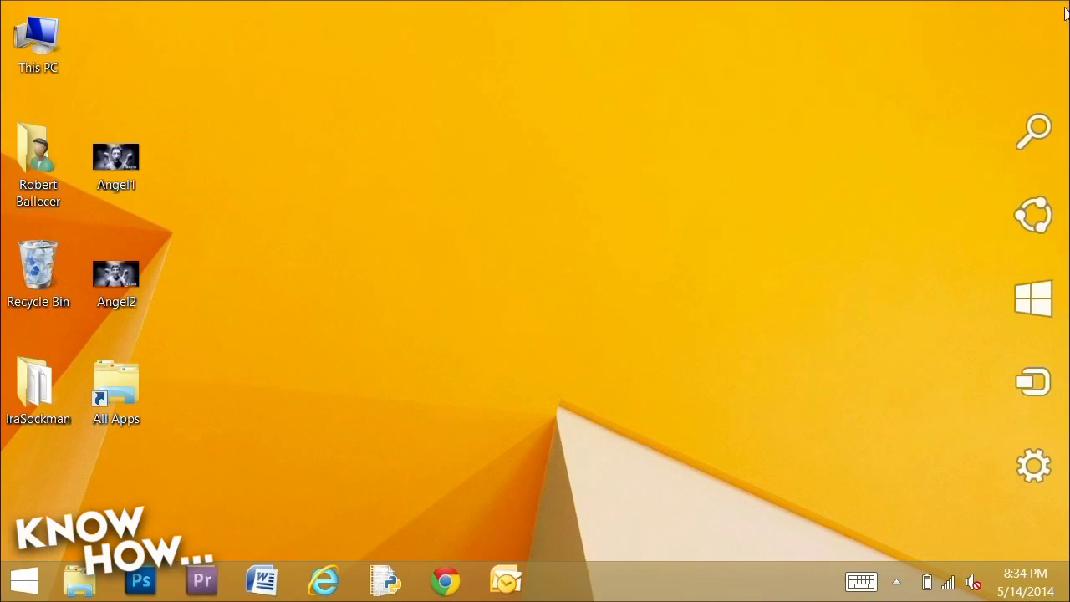
Step: View the power options in the desktop's Settings charm and close it without choosing one
{"action": "mouse_move", "coordinate": [1057, 230]}
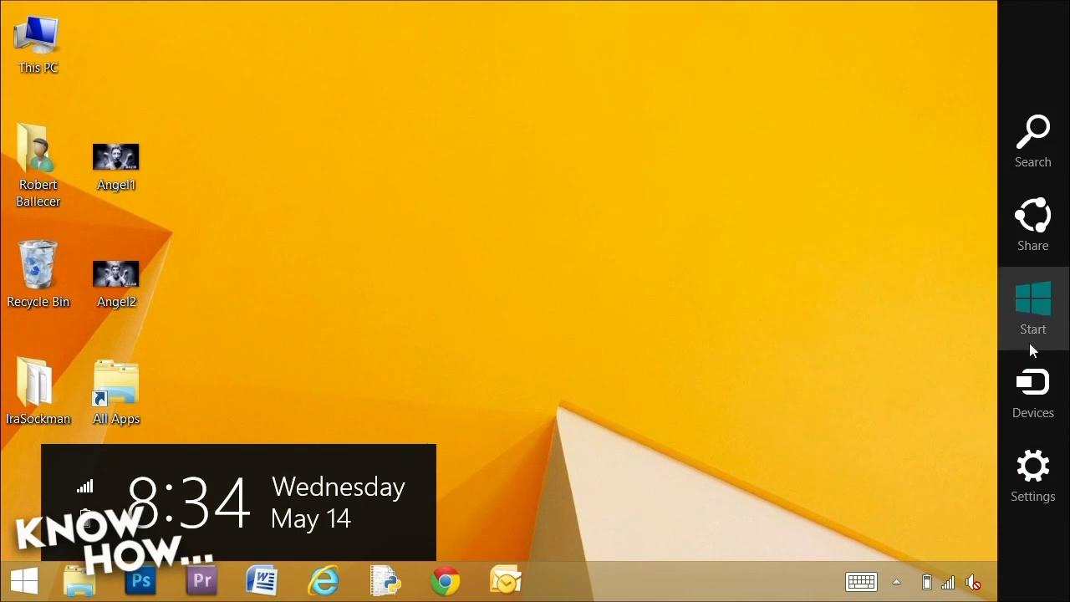
{"action": "left_click", "coordinate": [1036, 478]}
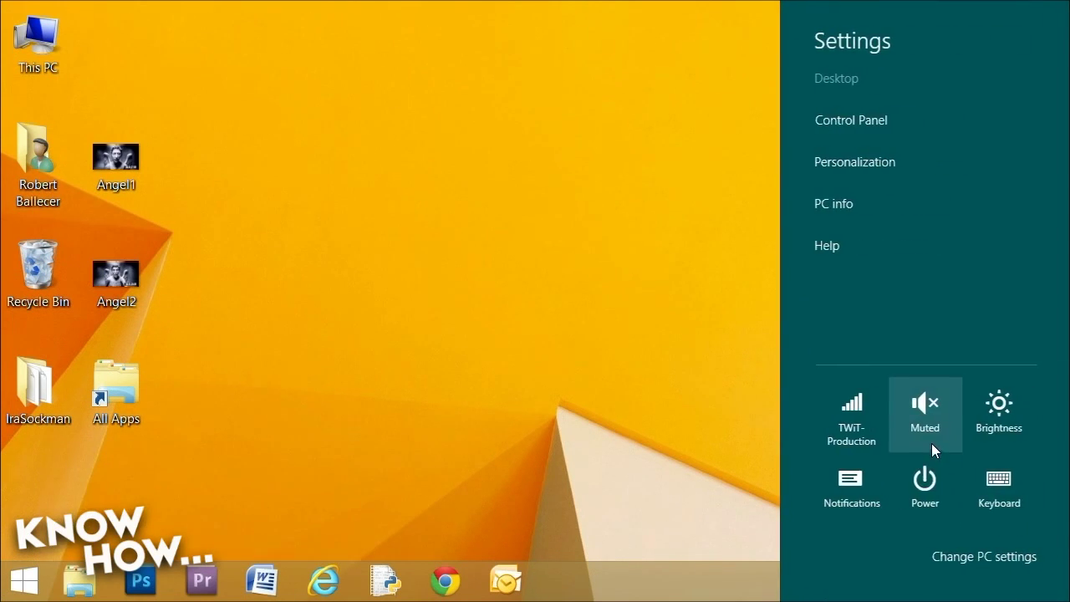
{"action": "left_click", "coordinate": [924, 488]}
{"action": "left_click", "coordinate": [910, 430]}
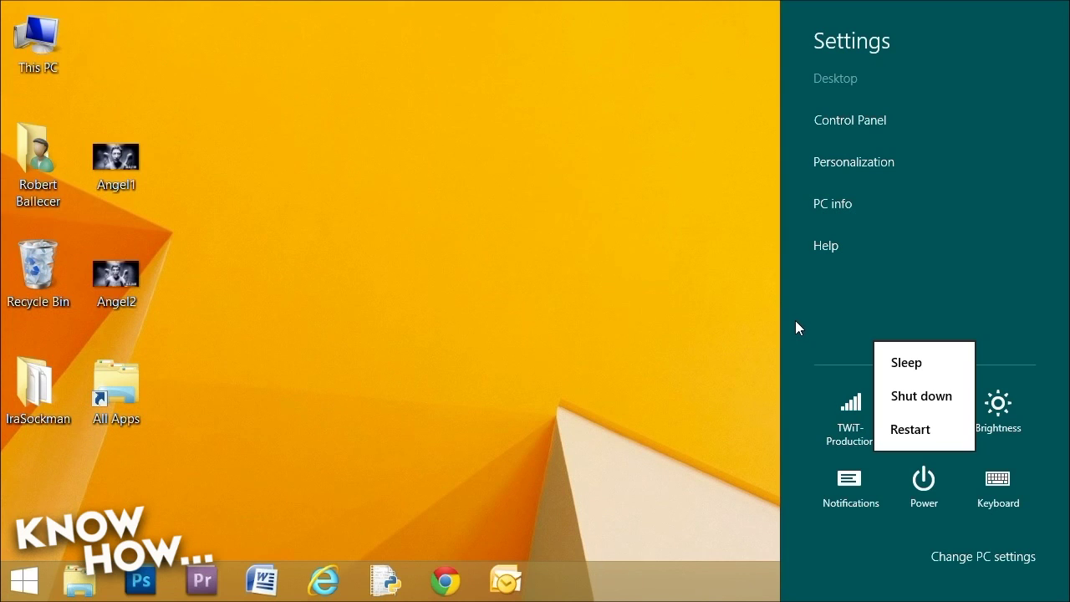
{"action": "left_click", "coordinate": [698, 316]}
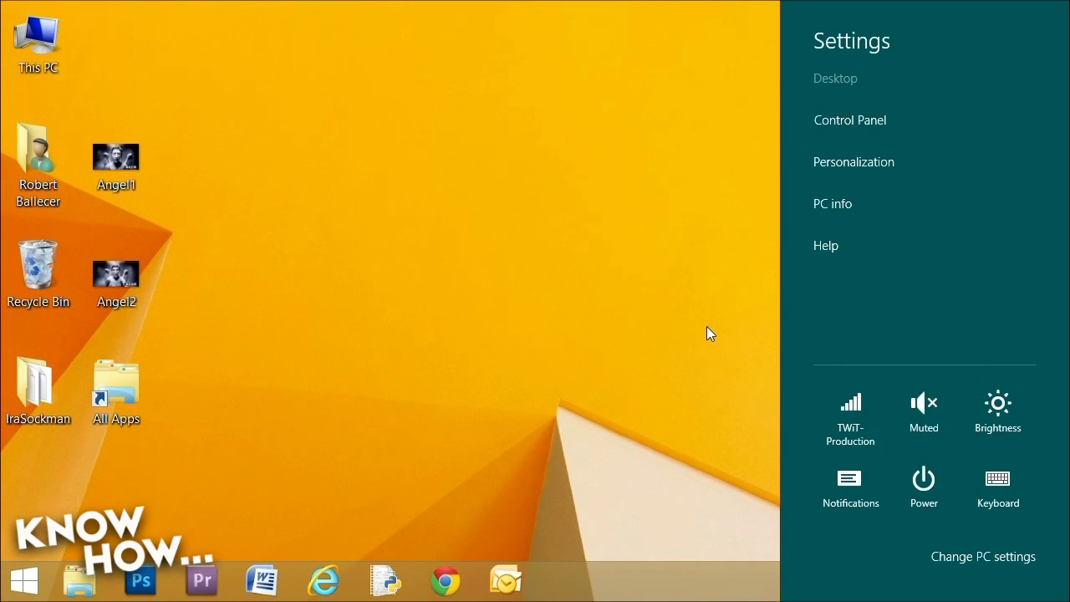
{"action": "left_click", "coordinate": [708, 330]}
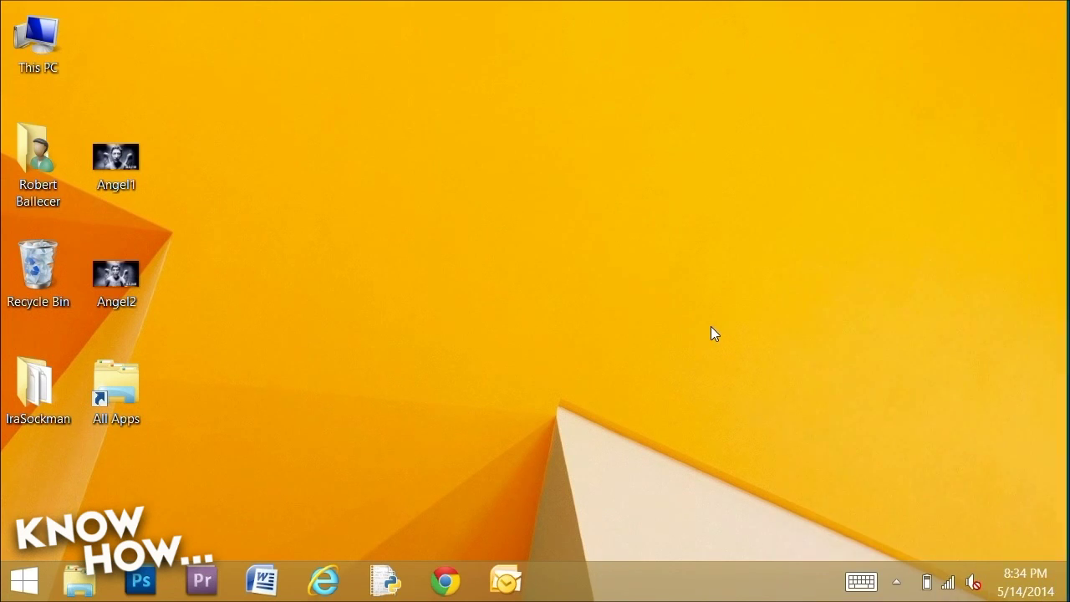
Step: Create a desktop shortcut with the command shutdown.exe -s -t 00 and name it Shutdown
{"action": "right_click", "coordinate": [536, 277]}
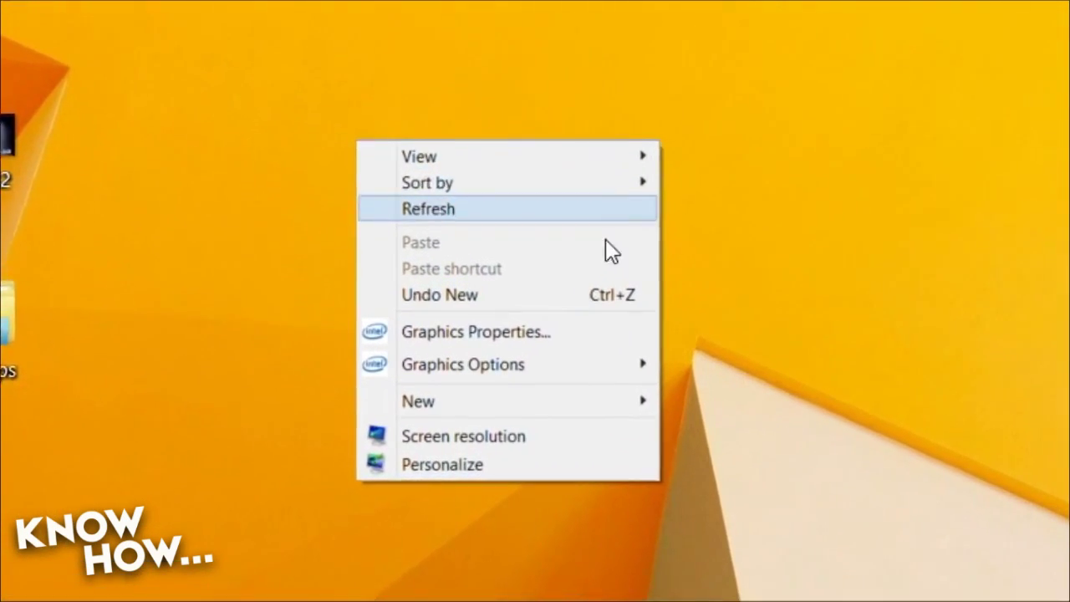
{"action": "mouse_move", "coordinate": [574, 402]}
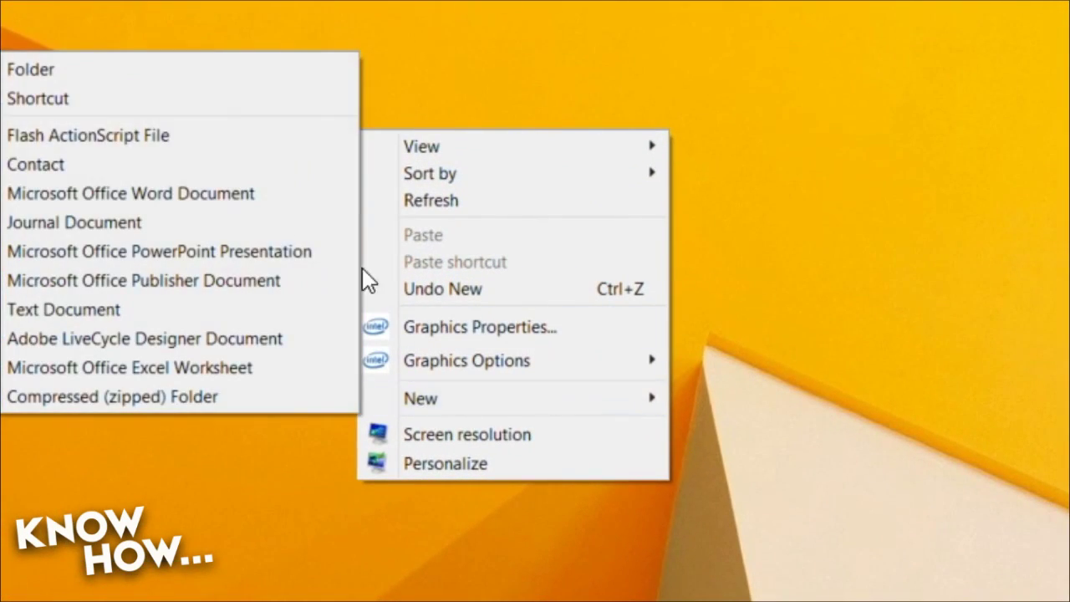
{"action": "left_click", "coordinate": [205, 104]}
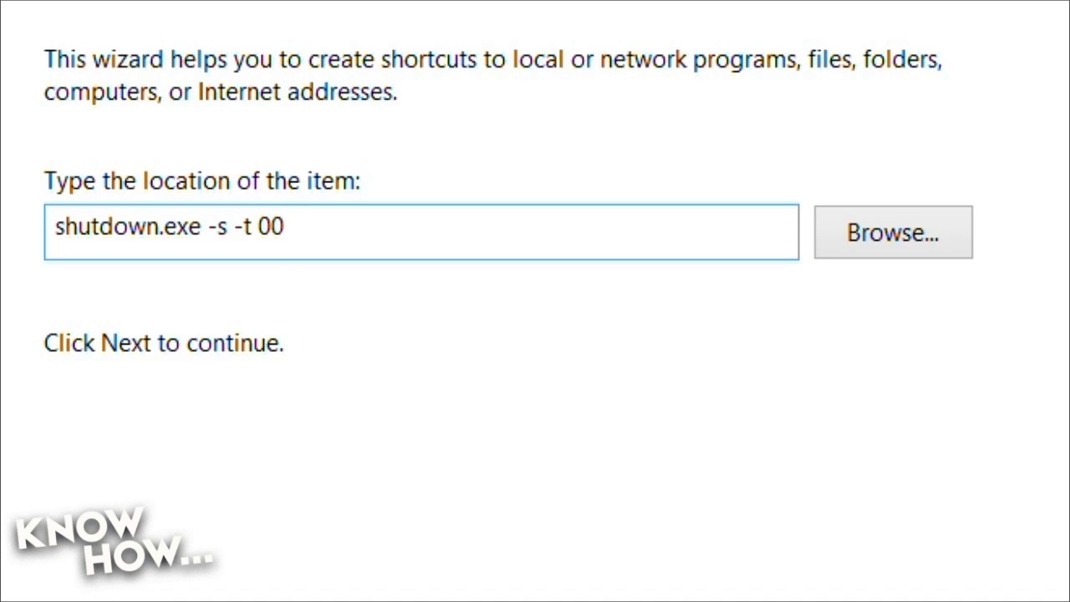
{"action": "key", "text": "Return"}
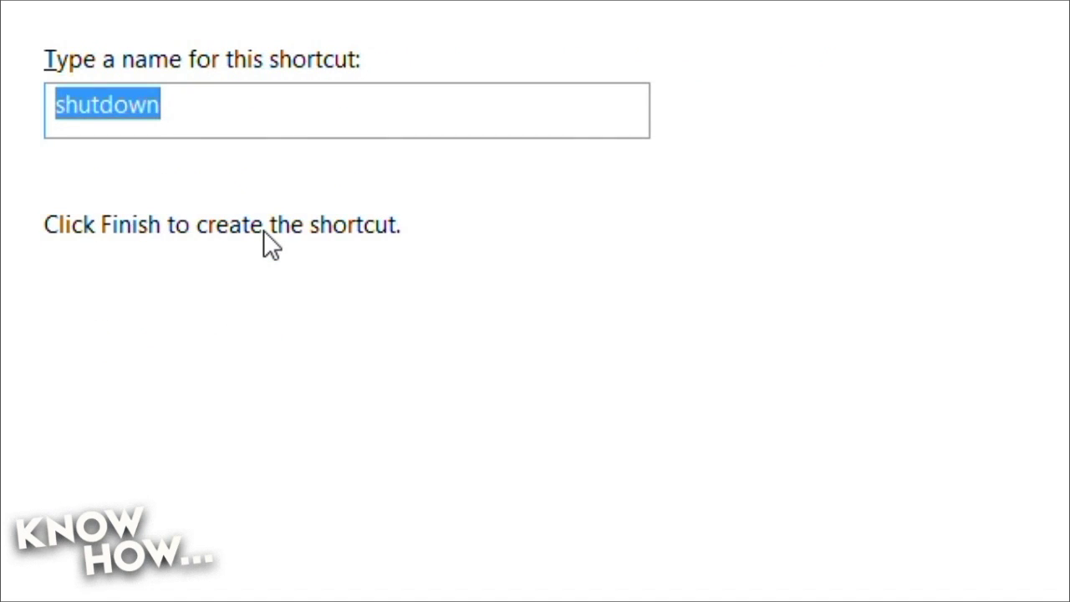
{"action": "type", "text": "Shutd"}
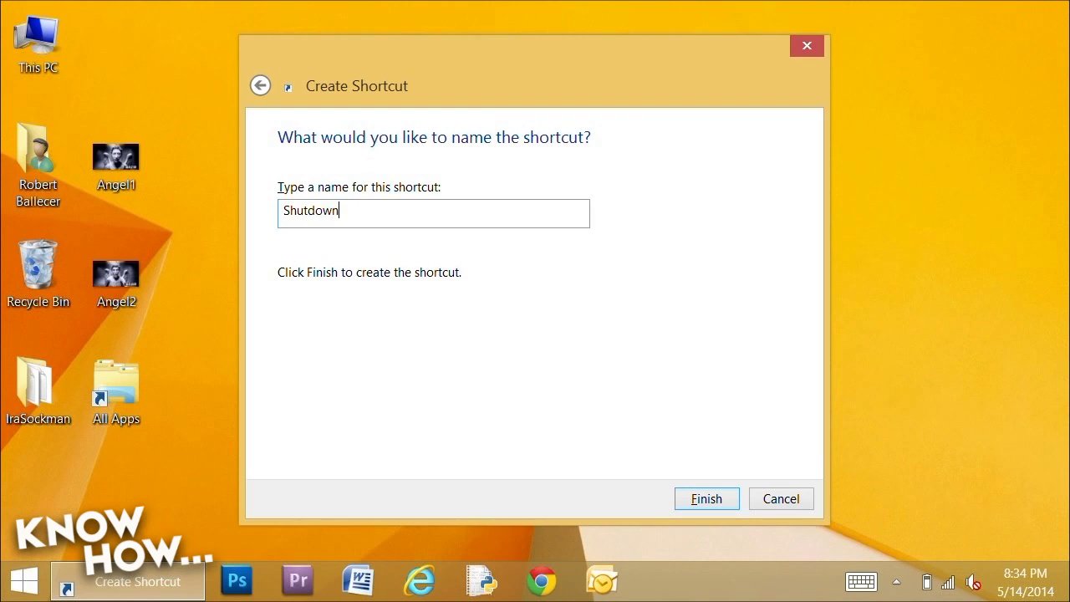
{"action": "key", "text": "Return"}
Step: Pin the Shutdown shortcut to the taskbar and move the desktop copy to the Recycle Bin
{"action": "left_click_drag", "start_coordinate": [606, 289], "coordinate": [574, 467]}
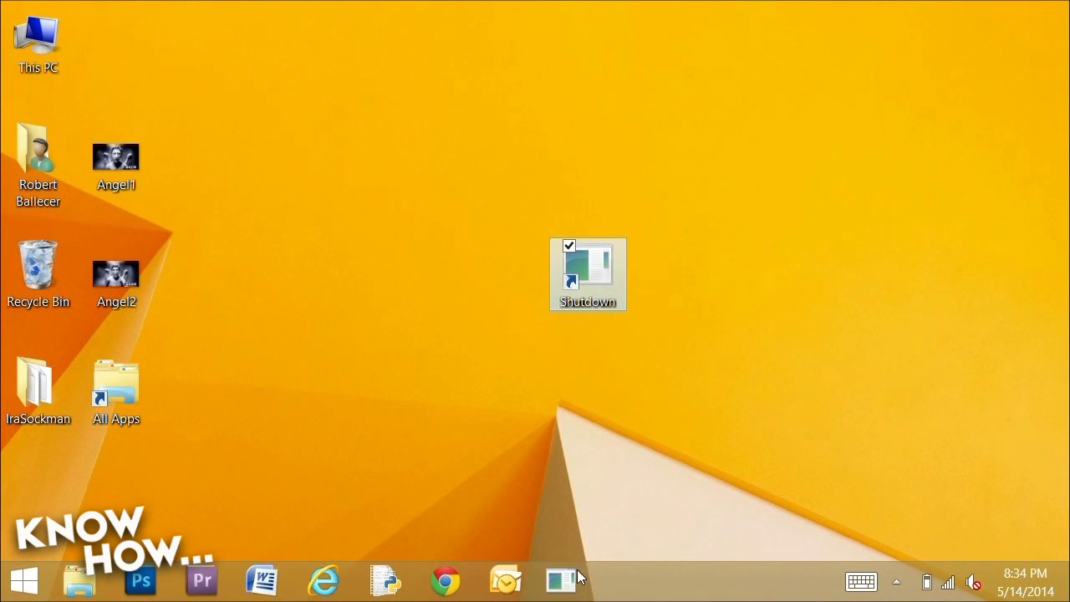
{"action": "left_click_drag", "start_coordinate": [597, 265], "coordinate": [47, 261]}
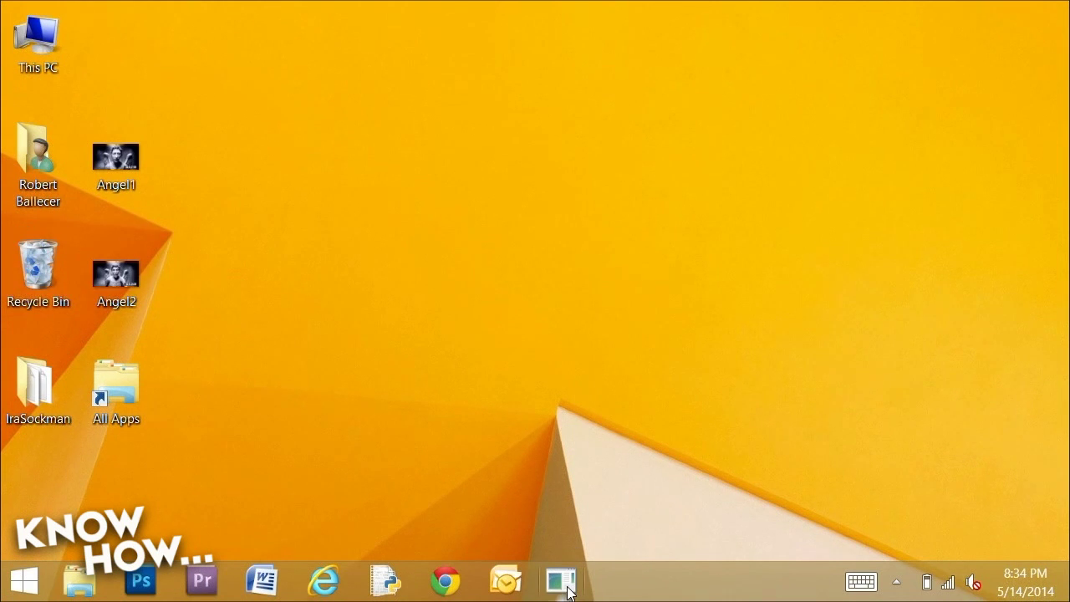